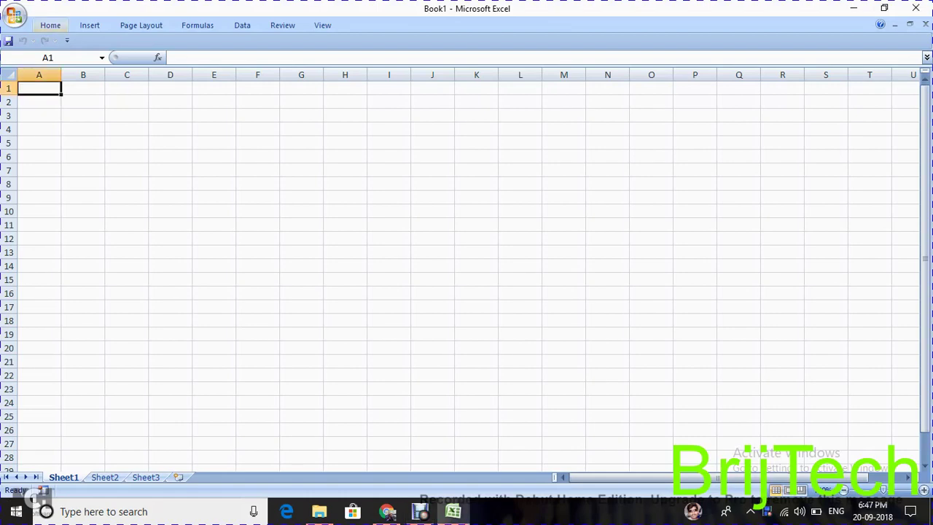
Step: Browse the Insert, Page Layout, Formulas, Data, Review and View ribbon tabs, then return to Home
left_click(90, 25)
scroll(467, 62, "down", 1)
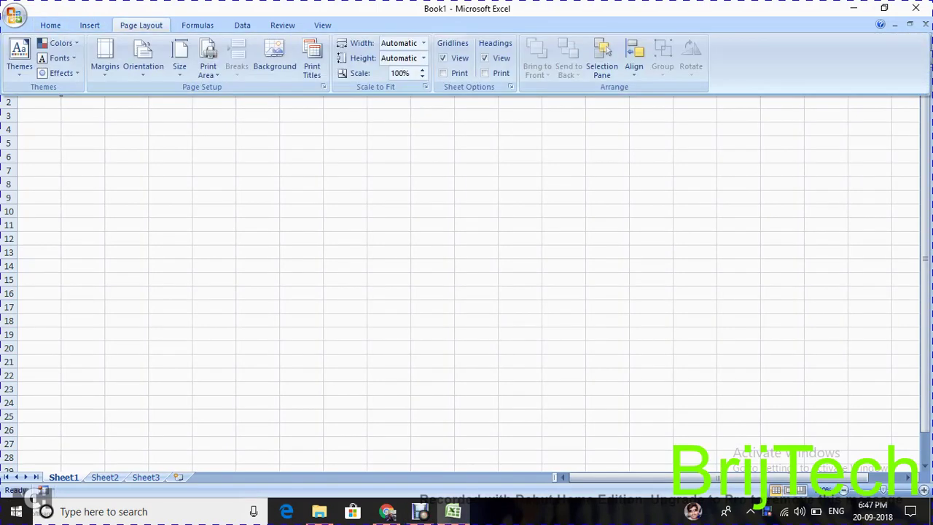
scroll(467, 62, "down", 1)
scroll(467, 62, "down", 1)
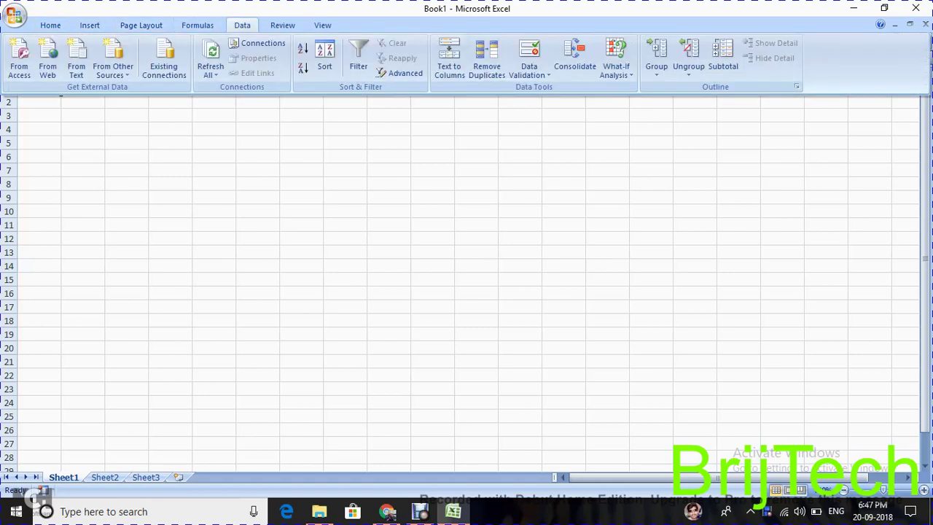
scroll(467, 62, "down", 1)
scroll(467, 62, "down", 1)
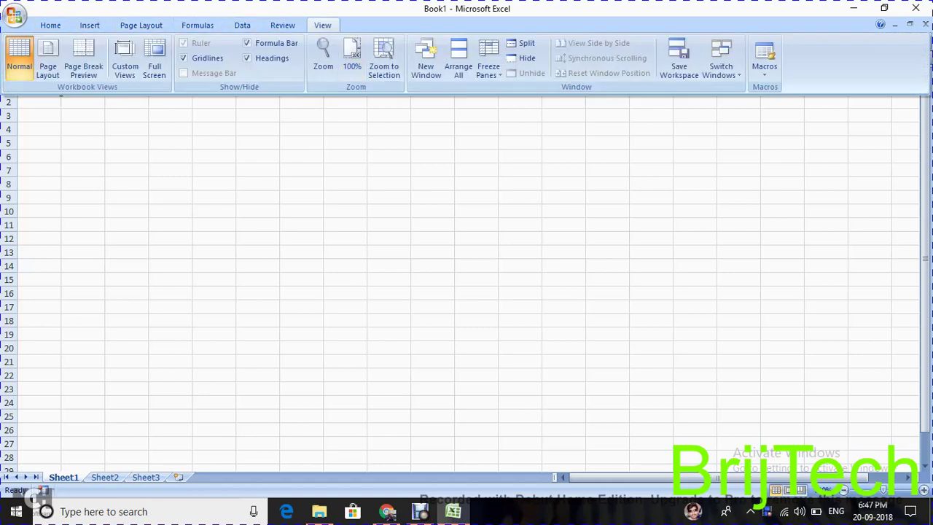
left_click(50, 24)
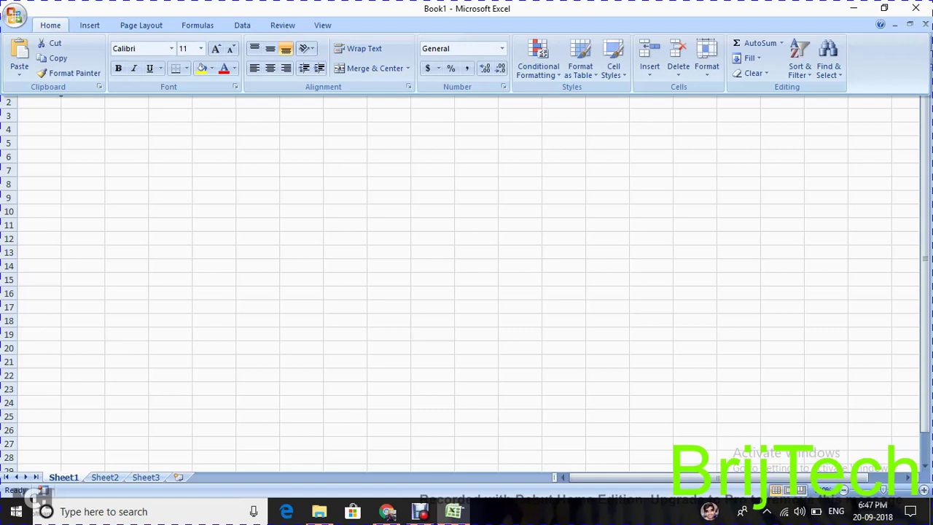
Step: Show the ribbon KeyTips with Alt, then the Home tab KeyTips with Alt+H, and dismiss them
key("Escape")
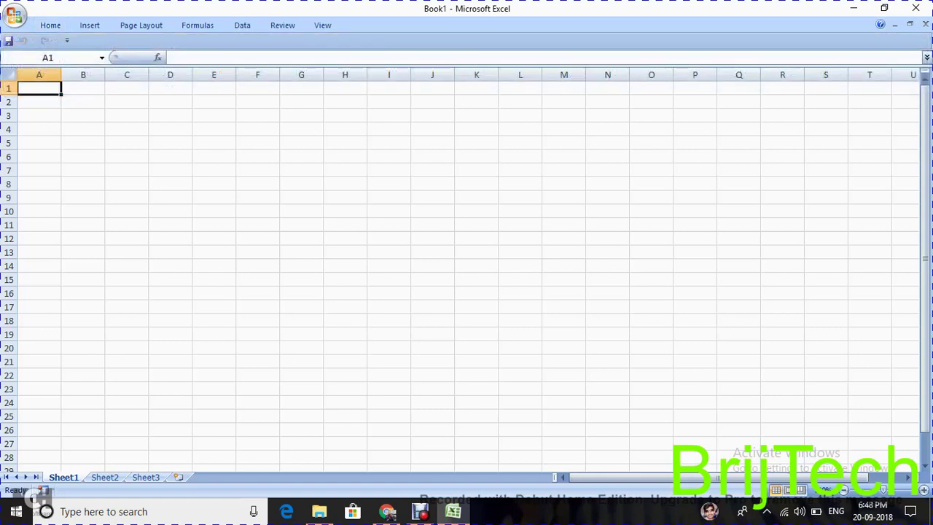
key("alt")
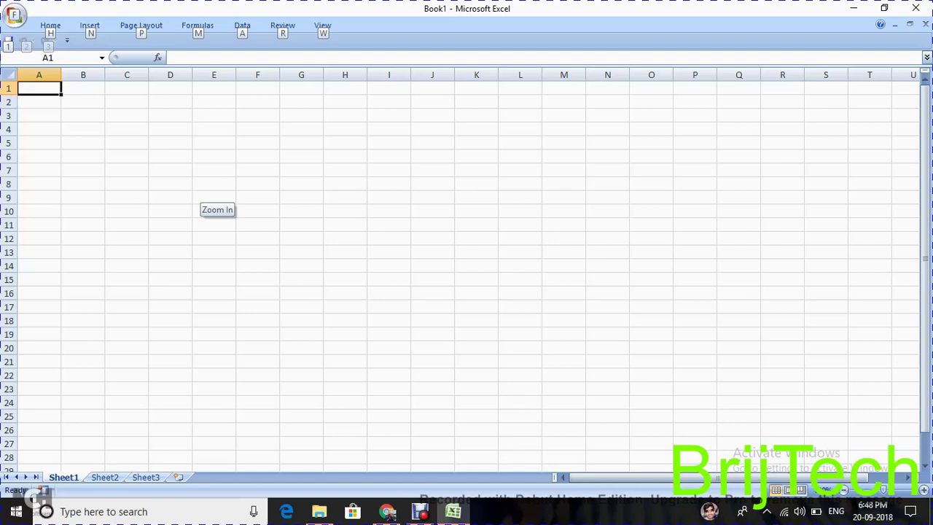
key("Escape")
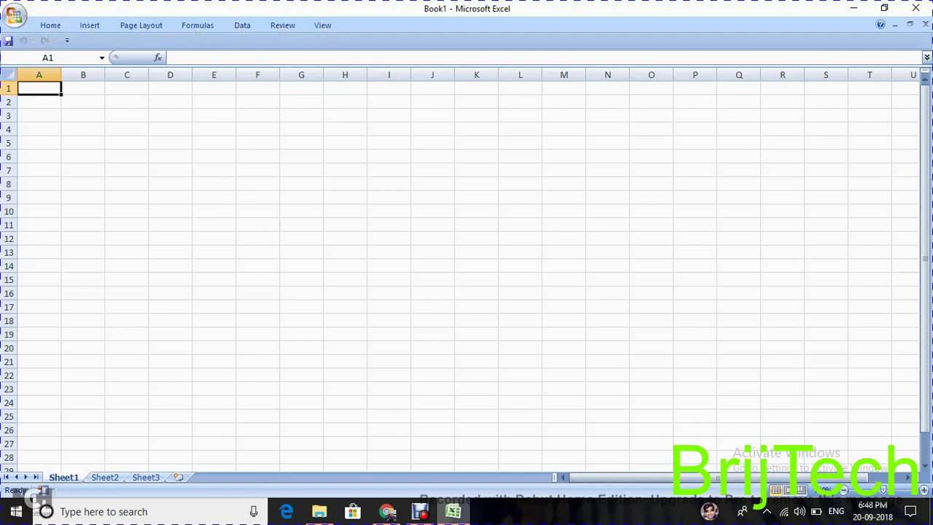
key("alt+h")
mouse_move(453, 511)
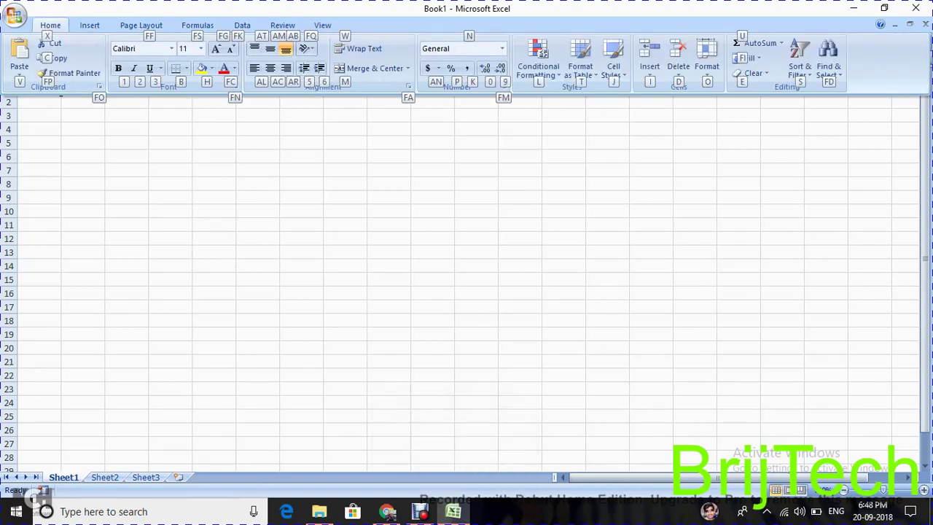
key("Escape")
key("Escape")
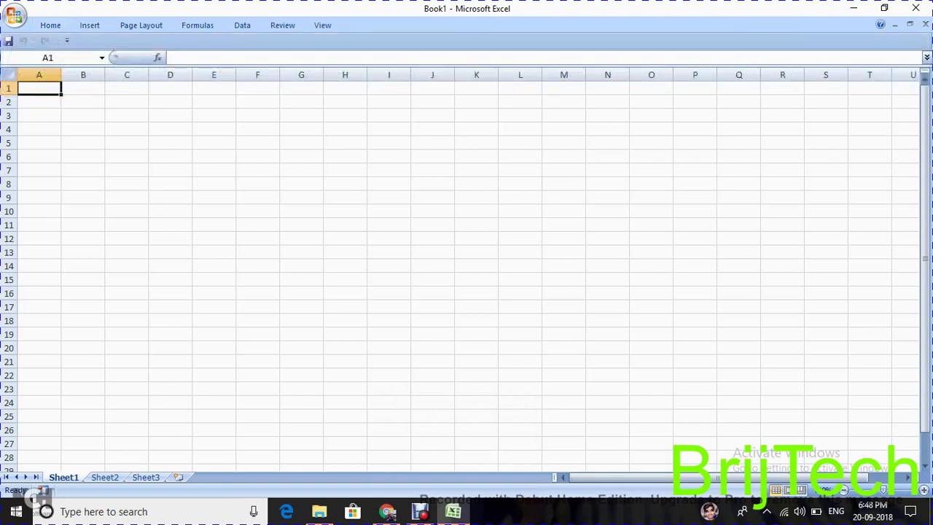
Step: Step through the tabs with KeyTips, then open Format Cells on the Number tab with Ctrl+1
key("alt")
key("Right")
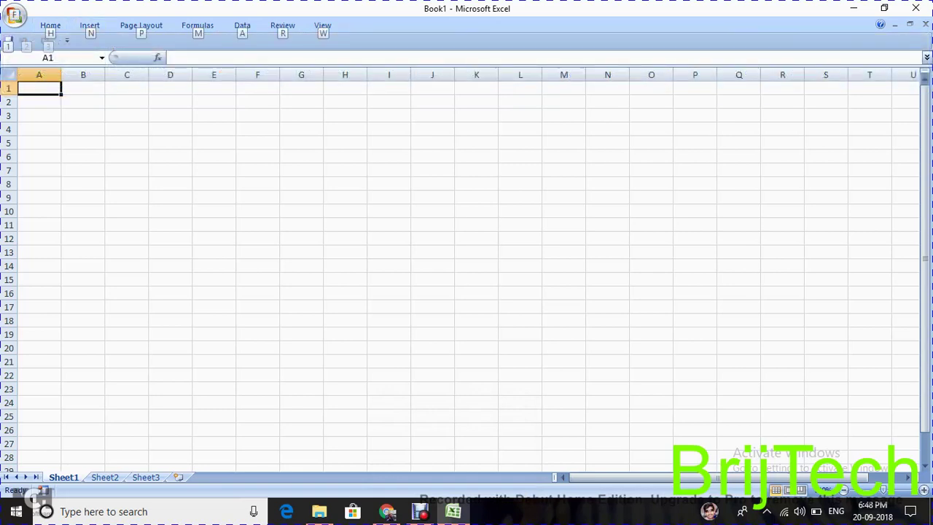
key("Right")
key("Right")
key("Right")
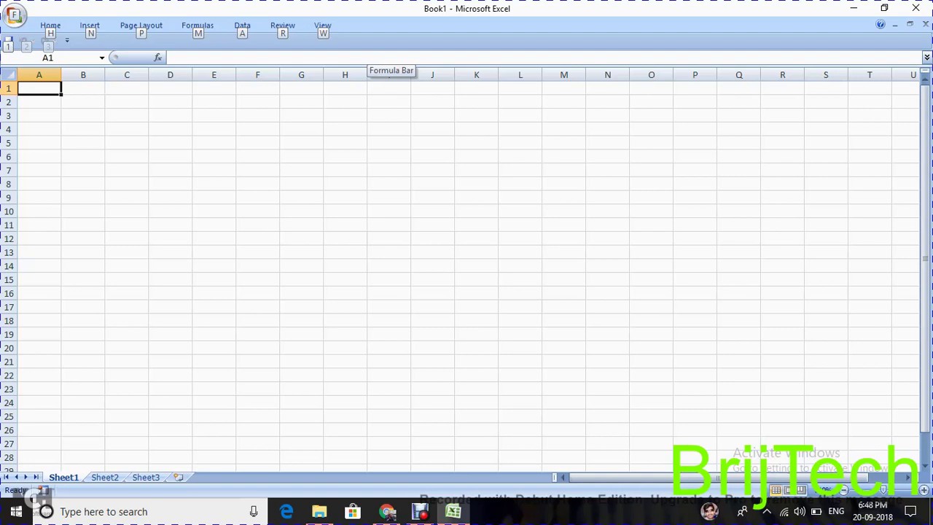
key("h")
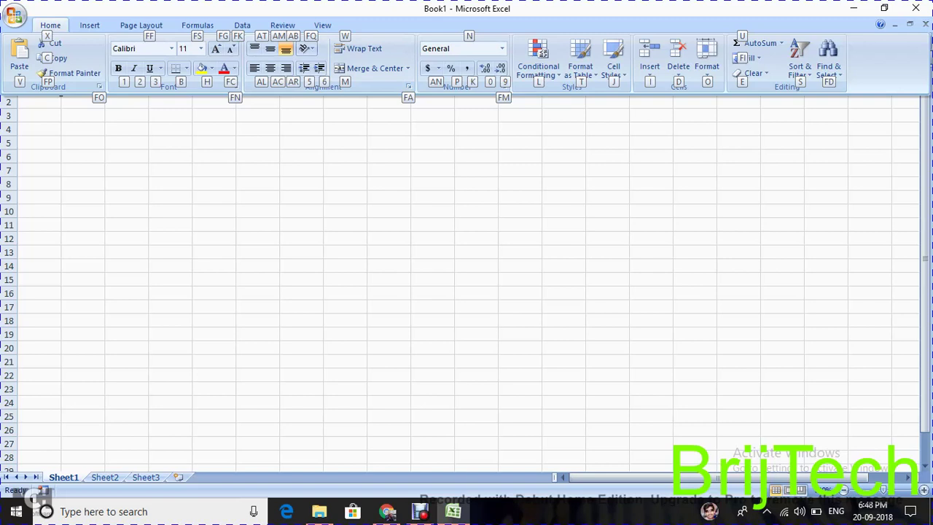
key("a")
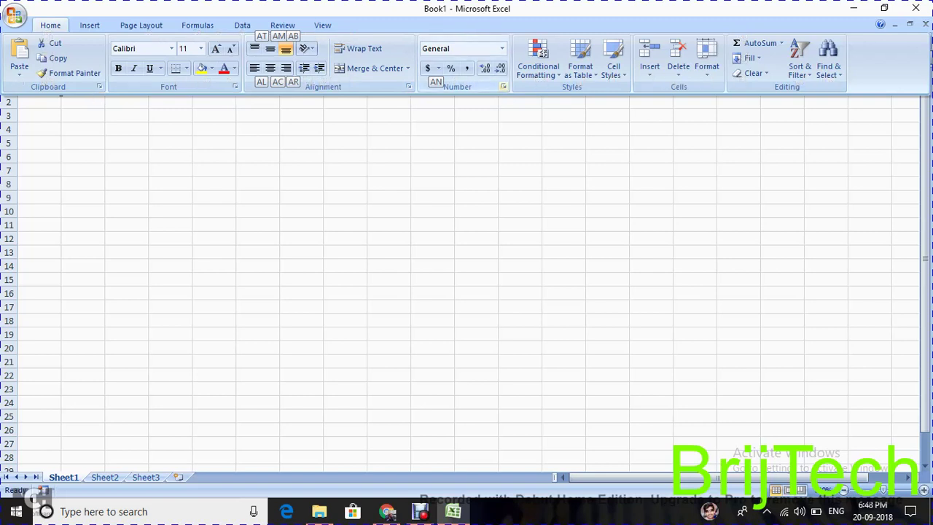
key("ctrl+F1")
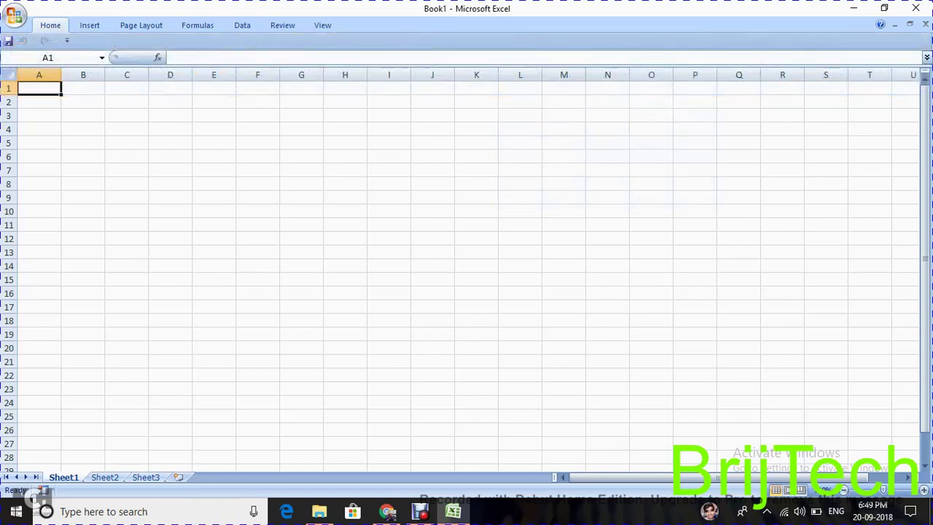
key("ctrl+1")
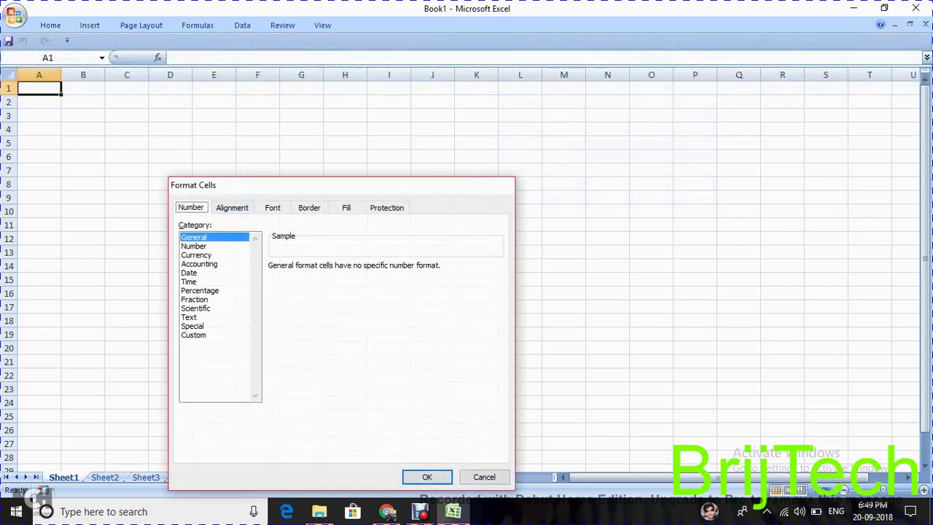
Step: Close Format Cells and type 'brij tech' into cell H6
left_click(499, 185)
left_click(345, 156)
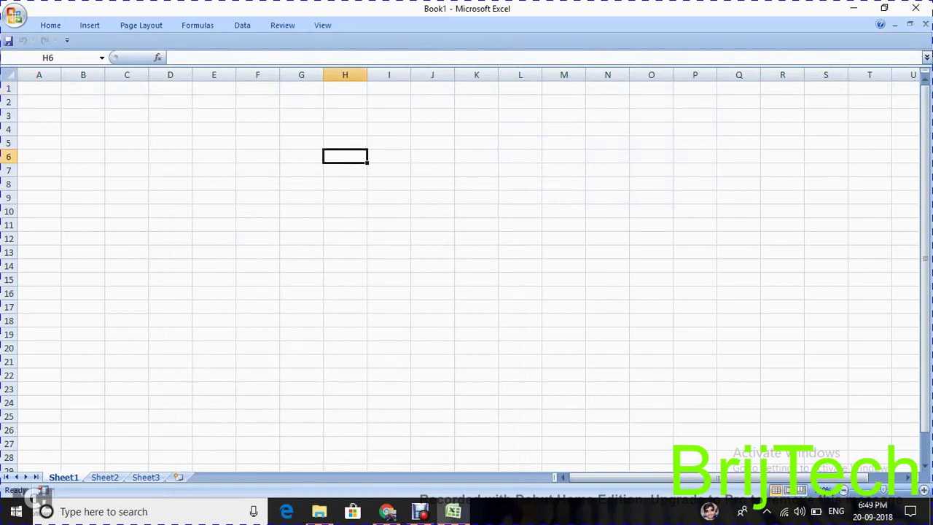
type("brij")
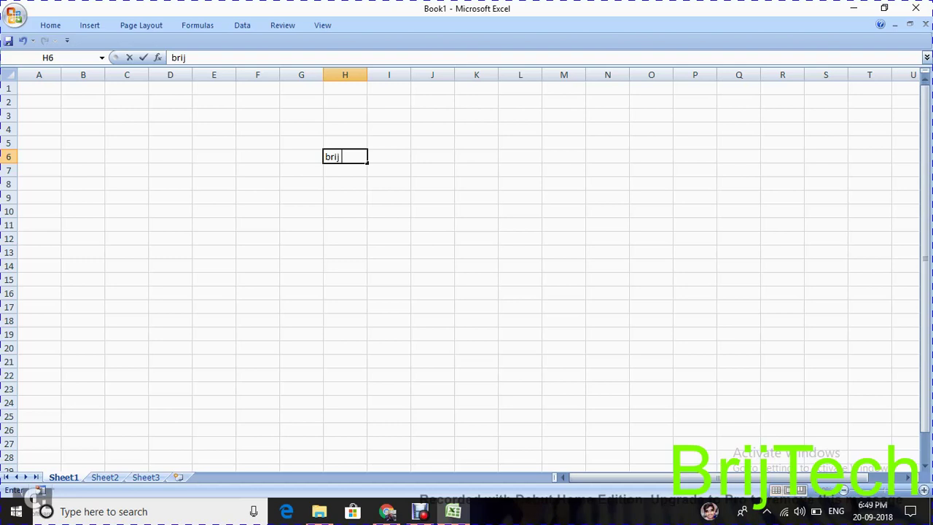
type(" tech")
Step: Select F5:K8 and apply Merge & Center through the Alt, H, M, C KeyTips
left_click_drag(257, 142, 476, 183)
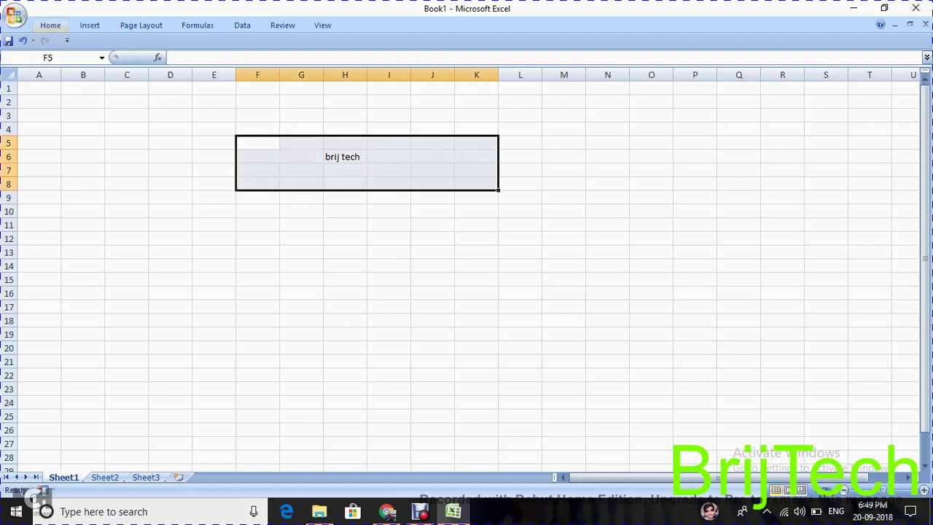
left_click(50, 25)
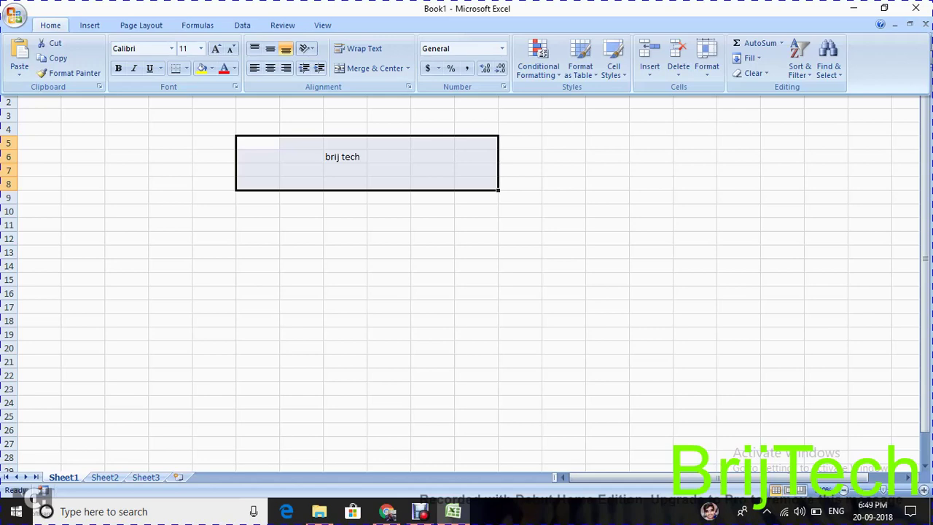
key("Escape")
key("alt")
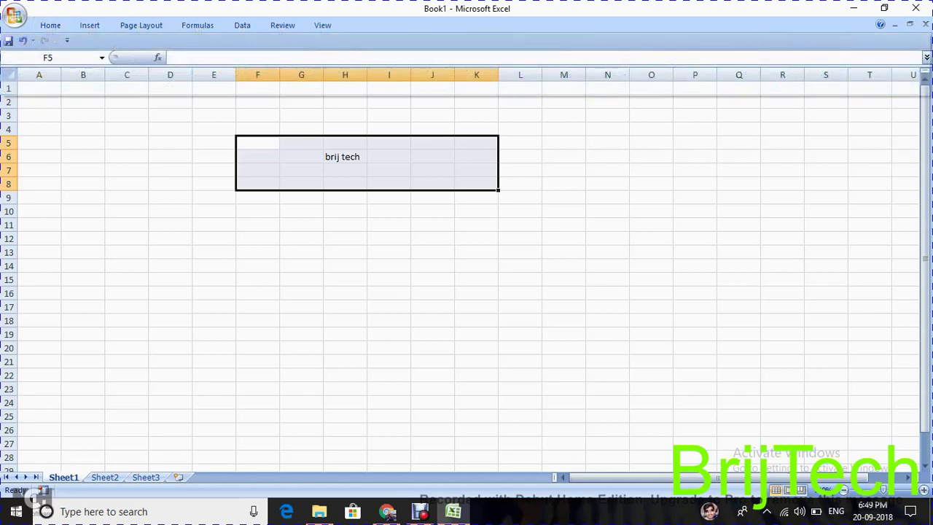
key("h")
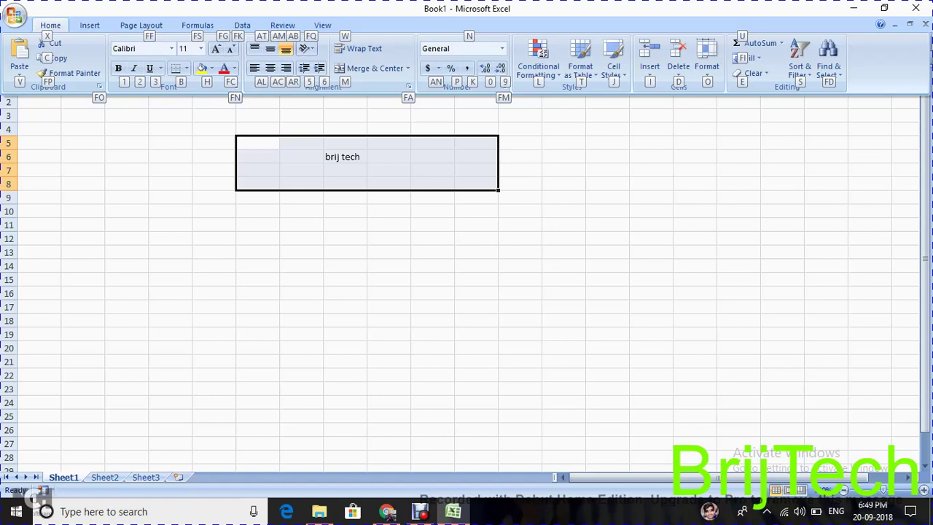
key("m")
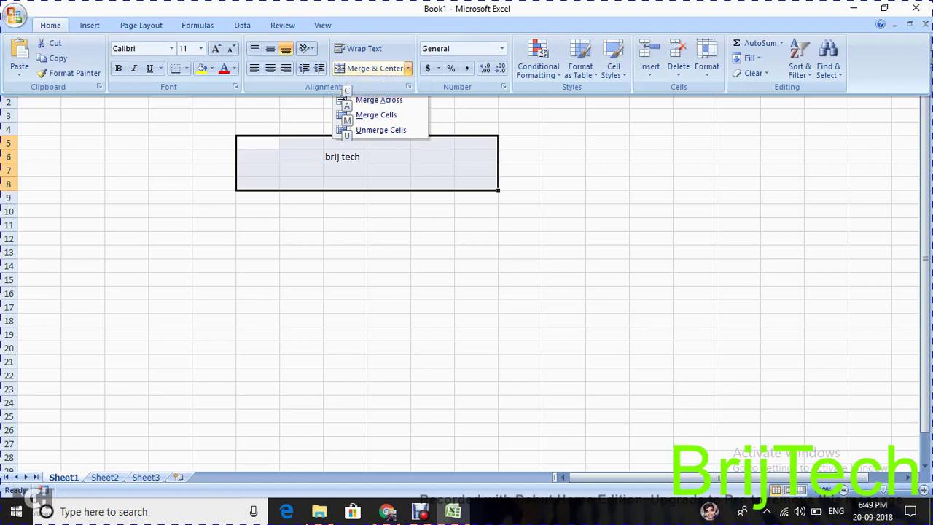
key("c")
key("ctrl+F1")
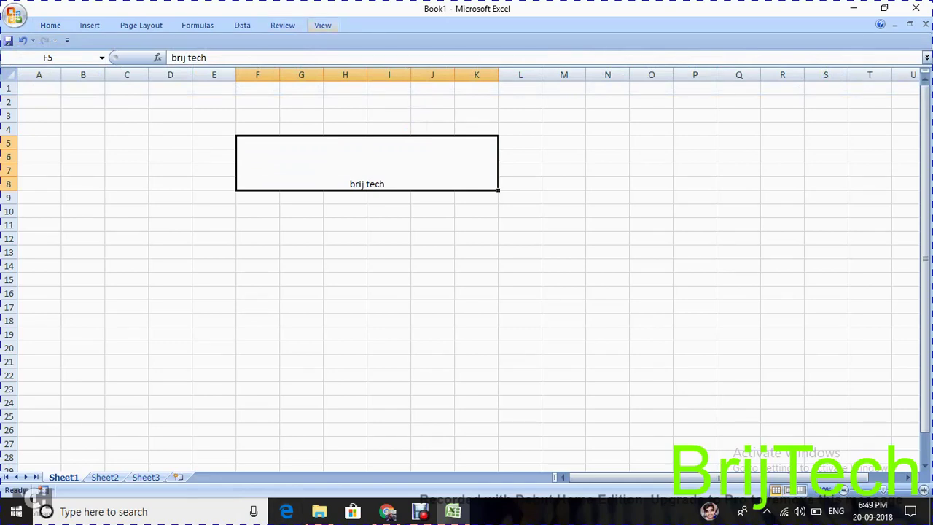
Step: Preview the View tab KeyTips twice, selecting C11:P24 in between, then click cell Q15
key("alt")
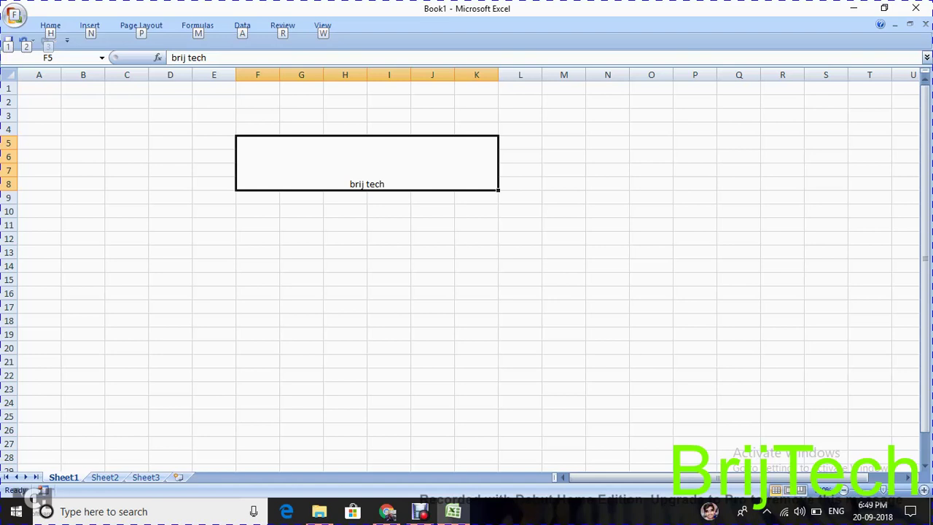
key("w")
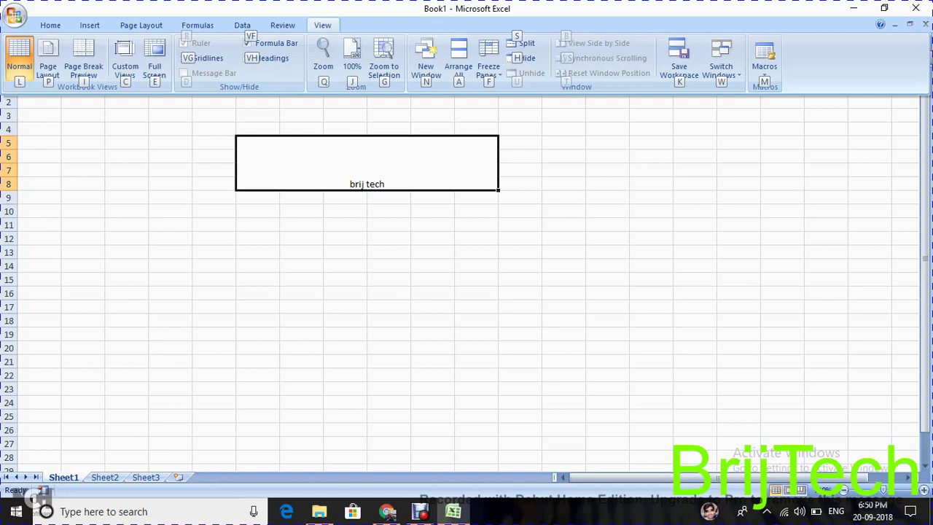
key("Escape")
key("Escape")
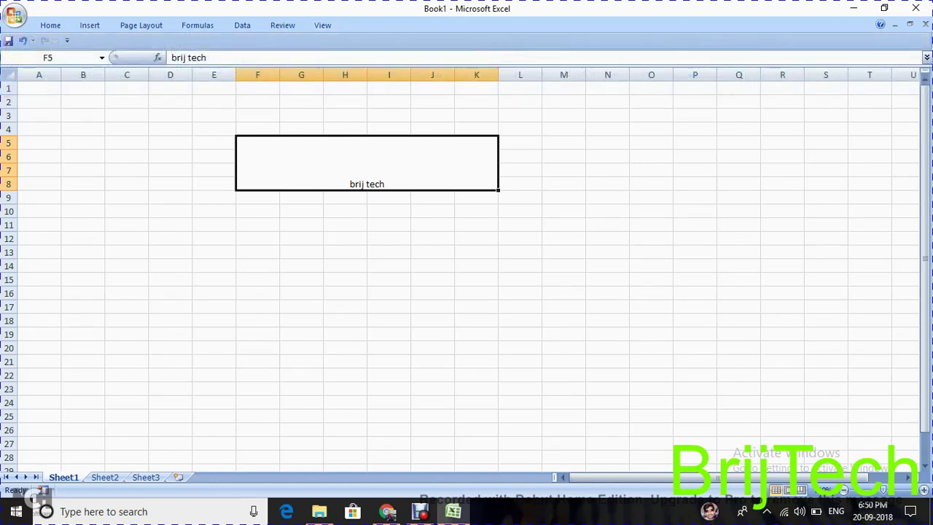
left_click_drag(126, 225, 695, 403)
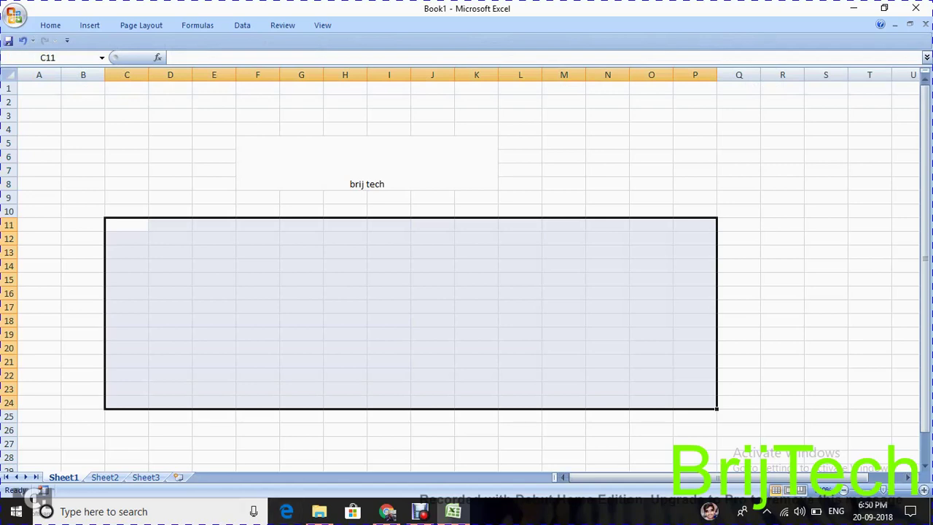
key("alt")
key("w")
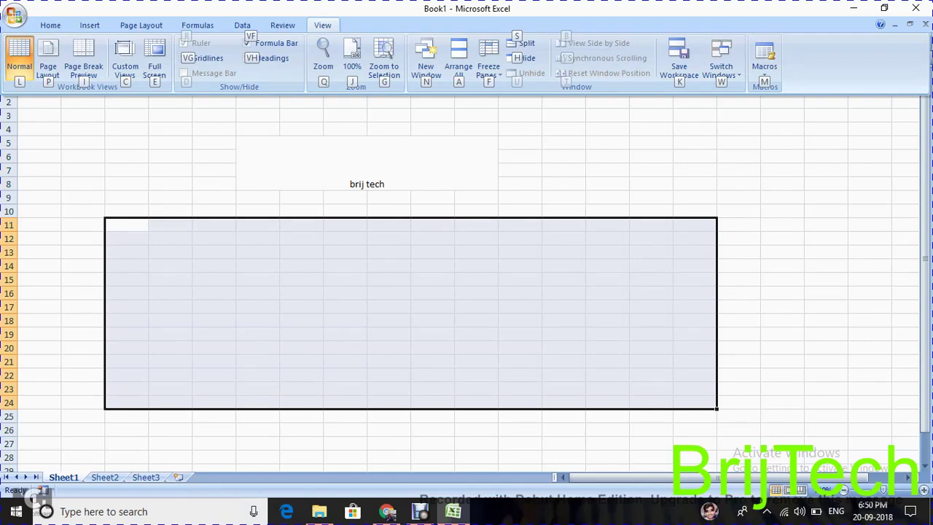
key("Escape")
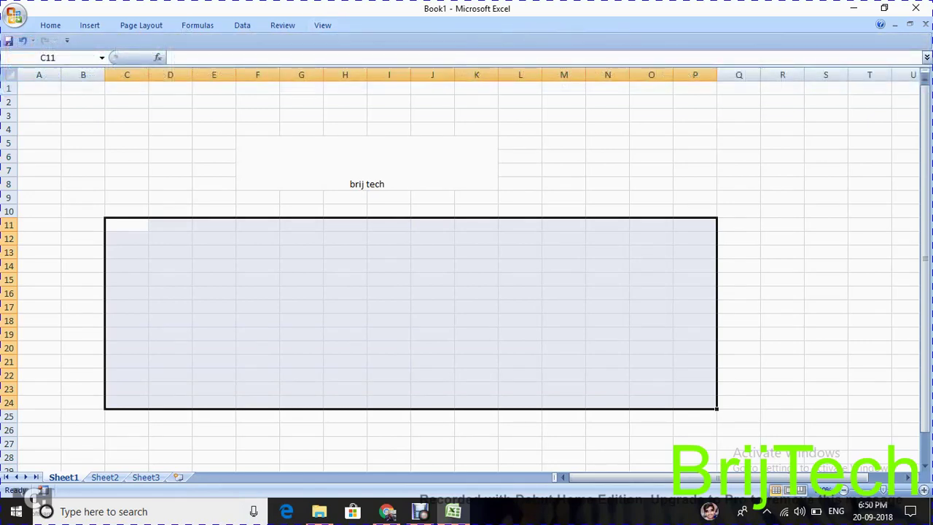
left_click(739, 279)
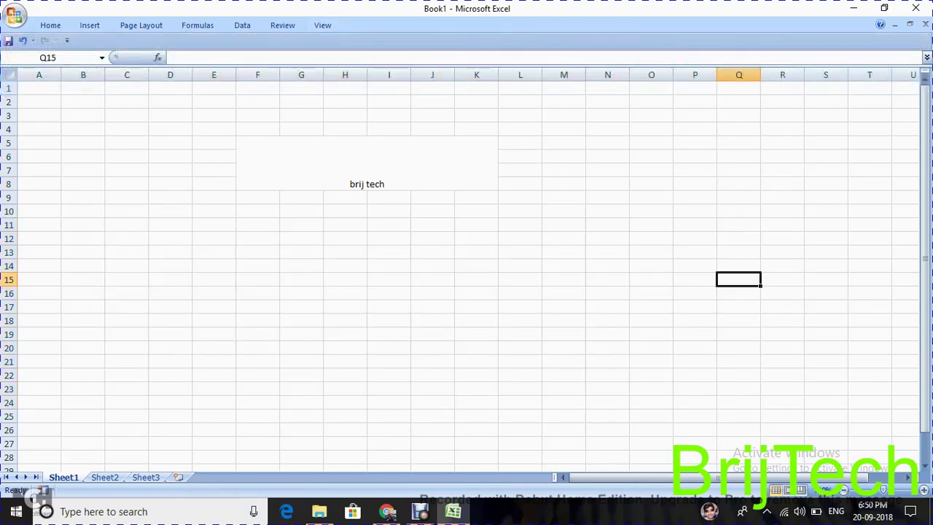
Step: Select D13:S28 and switch to Full Screen view with Alt, W, E
left_click_drag(170, 252, 826, 457)
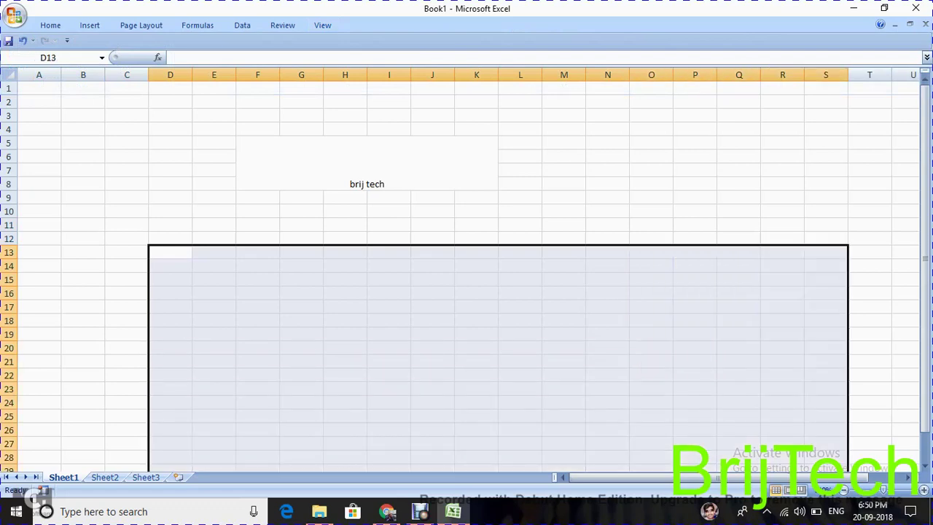
key("alt")
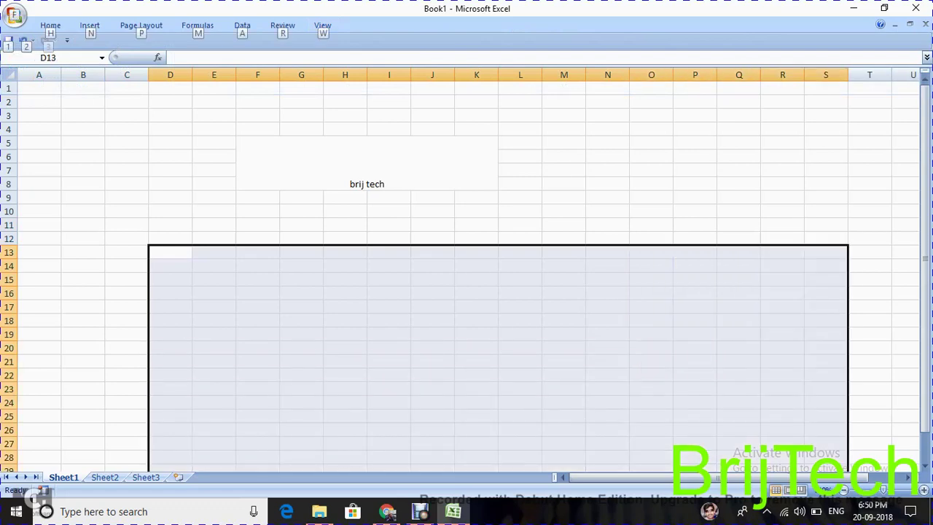
key("w")
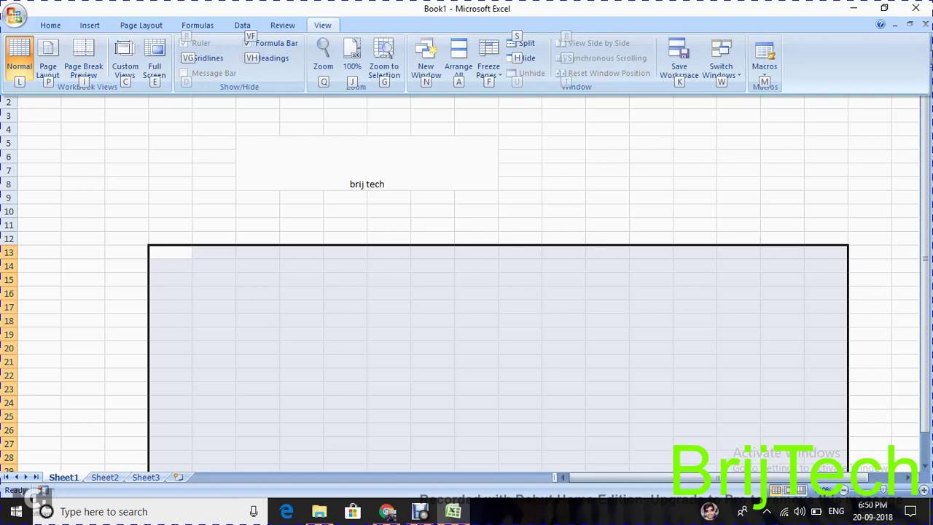
key("e")
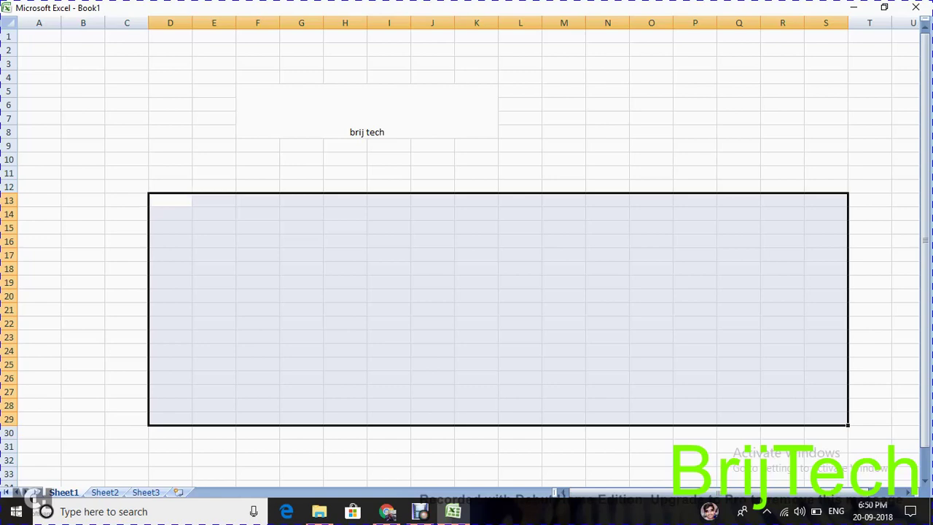
Step: Exit Full Screen with Esc and undo the F5:K8 merge with Ctrl+Z
key("Escape")
key("ctrl+z")
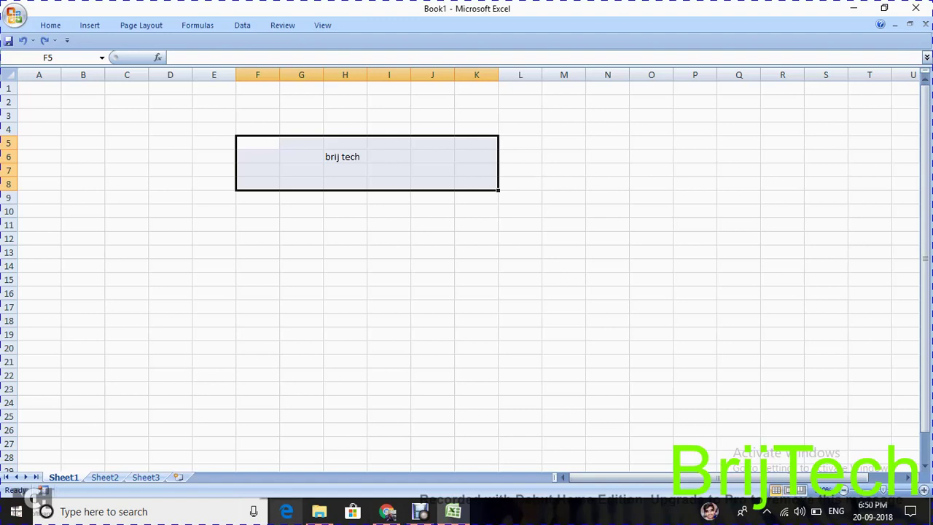
mouse_move(319, 511)
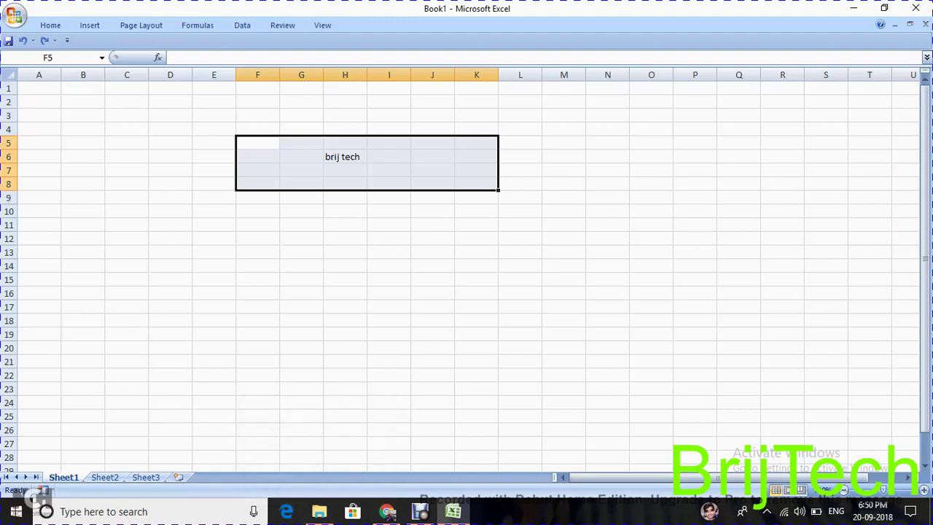